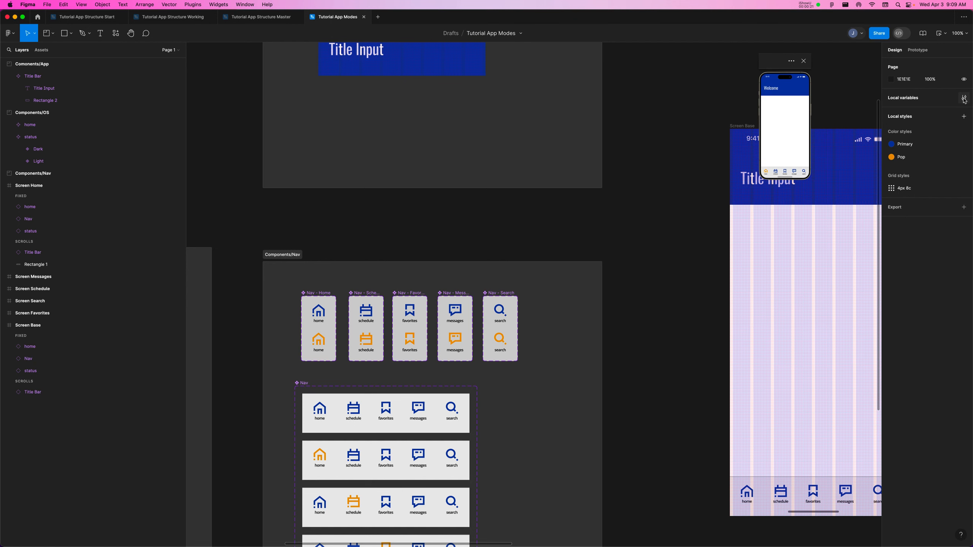
- Open the local variables and rename the collection to LightDark
{"action": "left_click", "coordinate": [964, 99]}
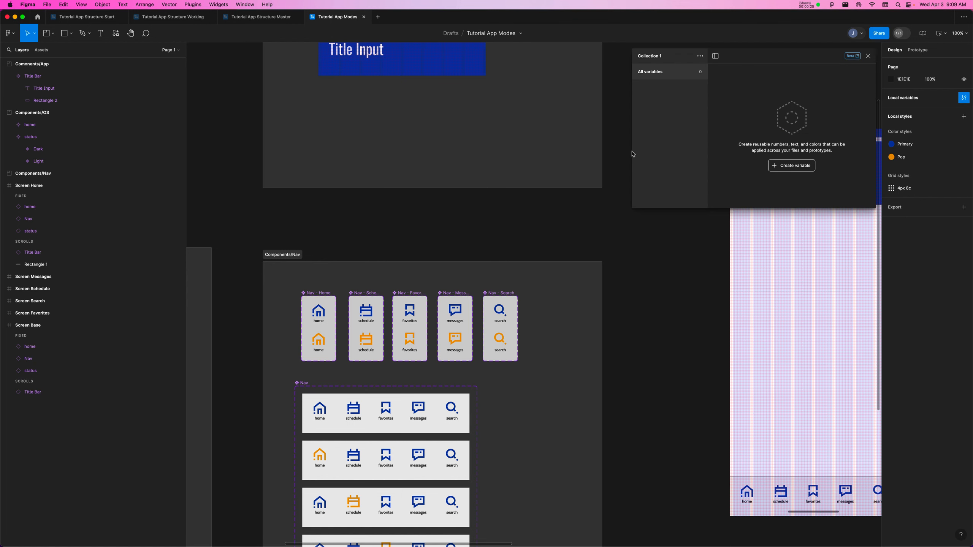
{"action": "left_click_drag", "start_coordinate": [630, 152], "coordinate": [555, 148]}
{"action": "left_click_drag", "start_coordinate": [744, 61], "coordinate": [730, 77]}
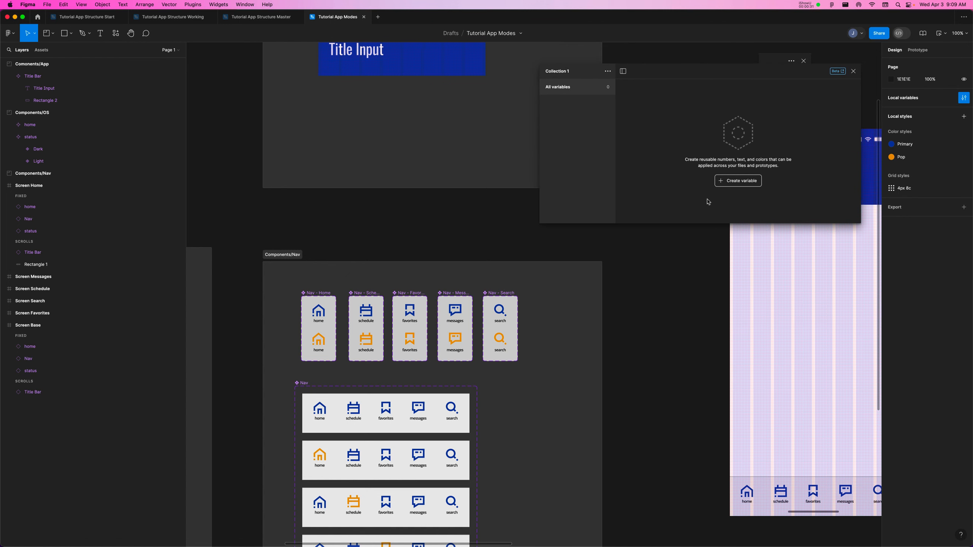
{"action": "left_click", "coordinate": [608, 71]}
{"action": "left_click", "coordinate": [608, 89]}
{"action": "type", "text": "LightDark"}
{"action": "key", "text": "Return"}
- Create a color variable in the LightDark collection and name it Prime
{"action": "left_click", "coordinate": [731, 183]}
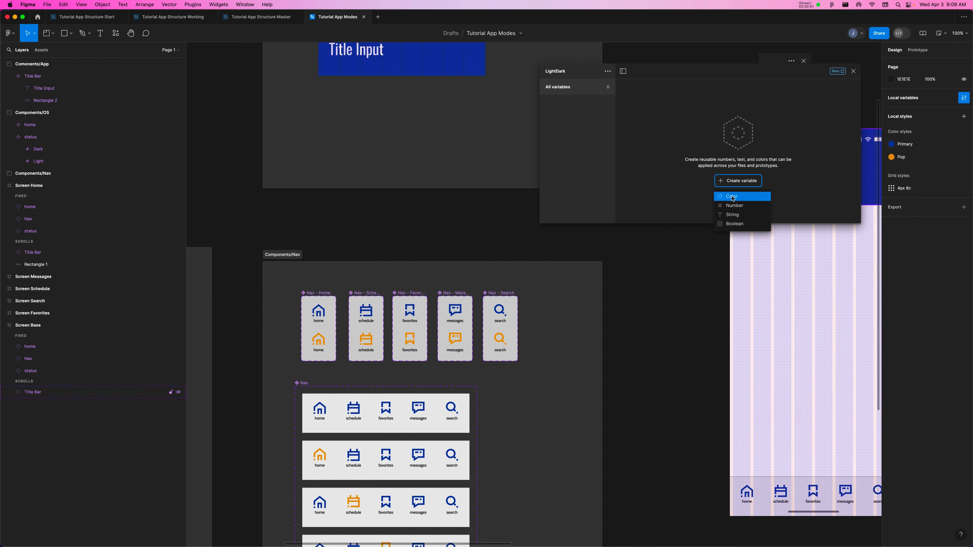
{"action": "left_click", "coordinate": [733, 197]}
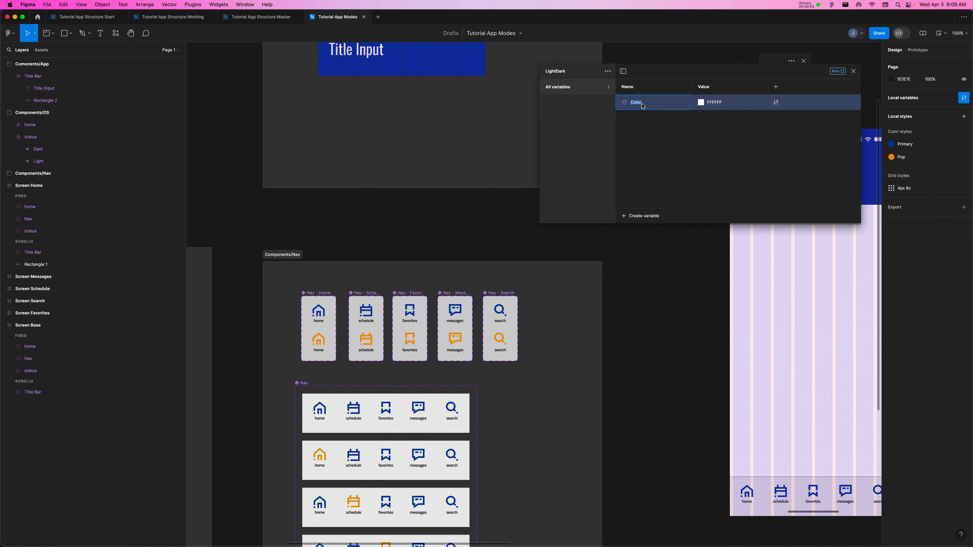
{"action": "type", "text": "P"}
{"action": "key", "text": "BackSpace"}
{"action": "key", "text": "BackSpace"}
{"action": "key", "text": "BackSpace"}
{"action": "key", "text": "BackSpace"}
{"action": "type", "text": "ime"}
{"action": "key", "text": "Return"}
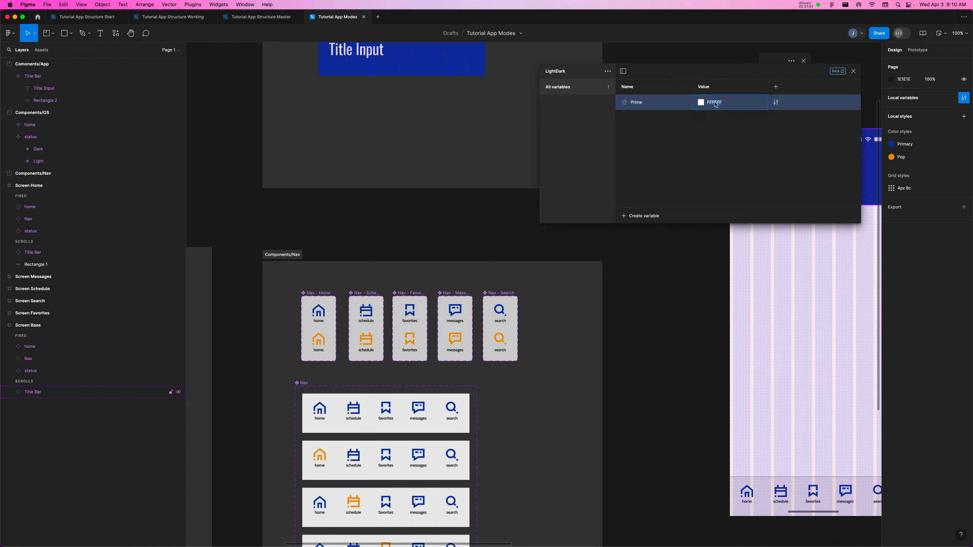
- Set the Prime variable's color by sampling the title bar's blue, 0840AC
{"action": "left_click", "coordinate": [701, 102]}
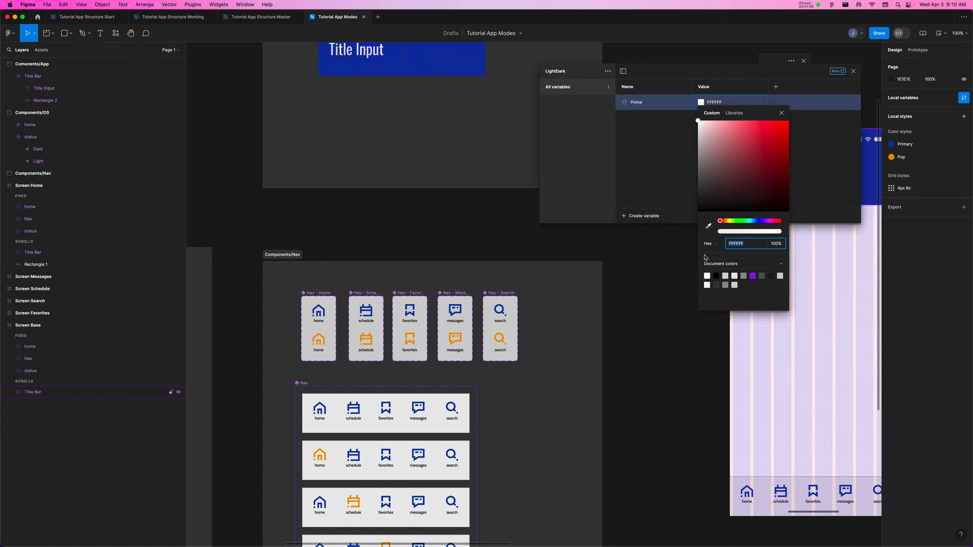
{"action": "left_click", "coordinate": [709, 226]}
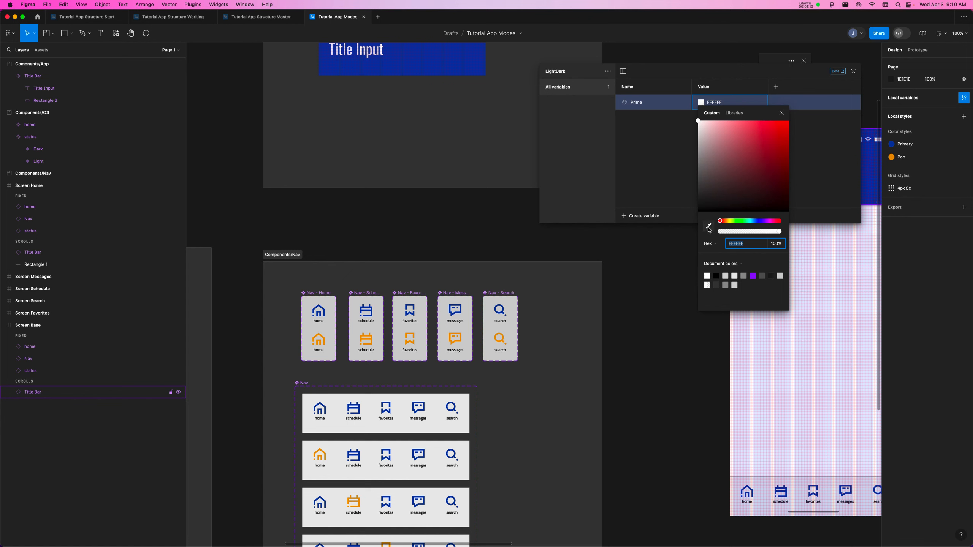
{"action": "left_click", "coordinate": [474, 64]}
{"action": "left_click", "coordinate": [670, 179]}
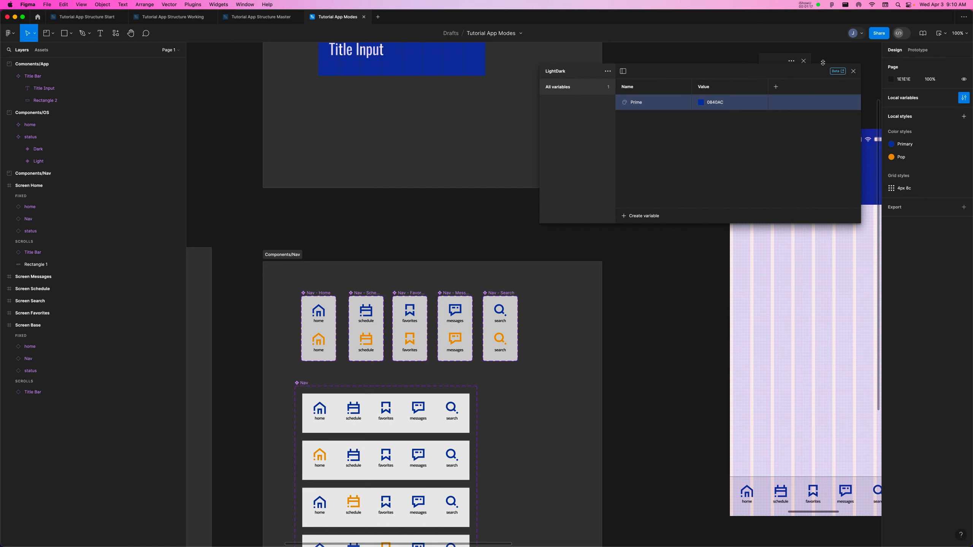
{"action": "mouse_move", "coordinate": [775, 104]}
{"action": "left_click", "coordinate": [777, 106]}
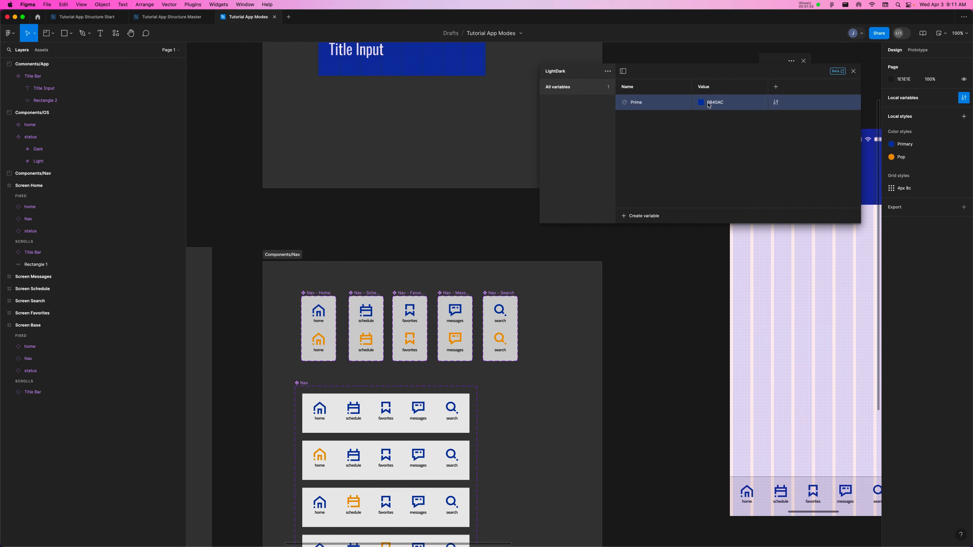
{"action": "left_click", "coordinate": [776, 102]}
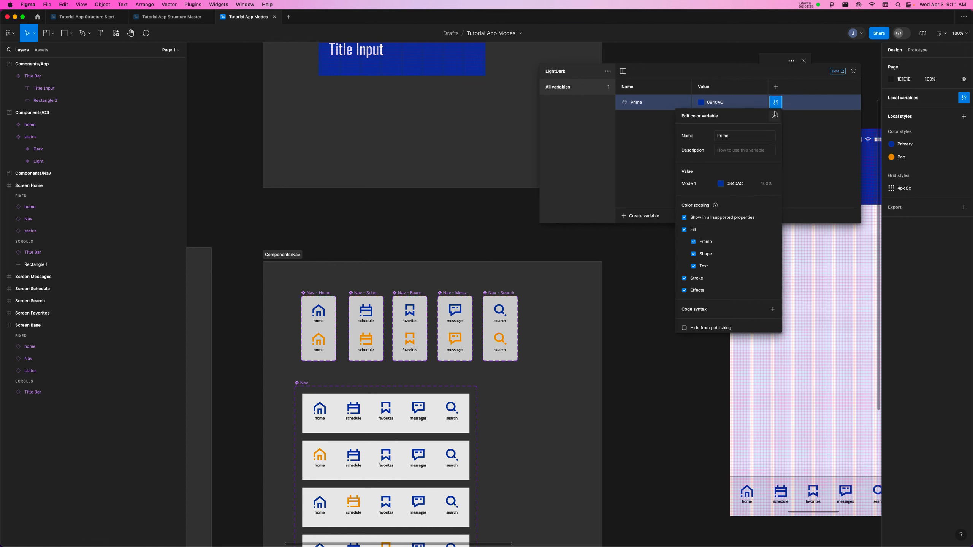
{"action": "left_click", "coordinate": [812, 103]}
- Move the file from drafts to the Test team's Team project so that more variable modes can be added
{"action": "left_click", "coordinate": [776, 86]}
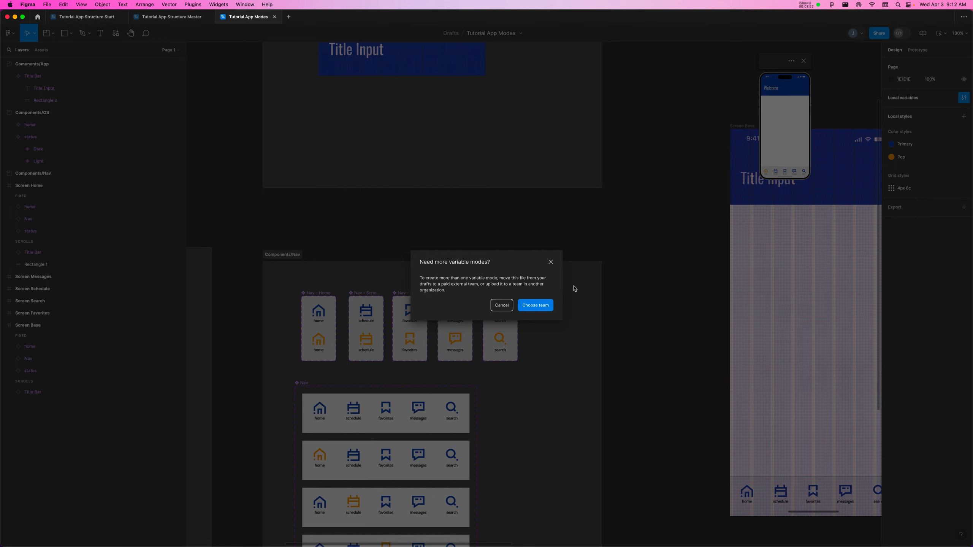
{"action": "left_click", "coordinate": [538, 309]}
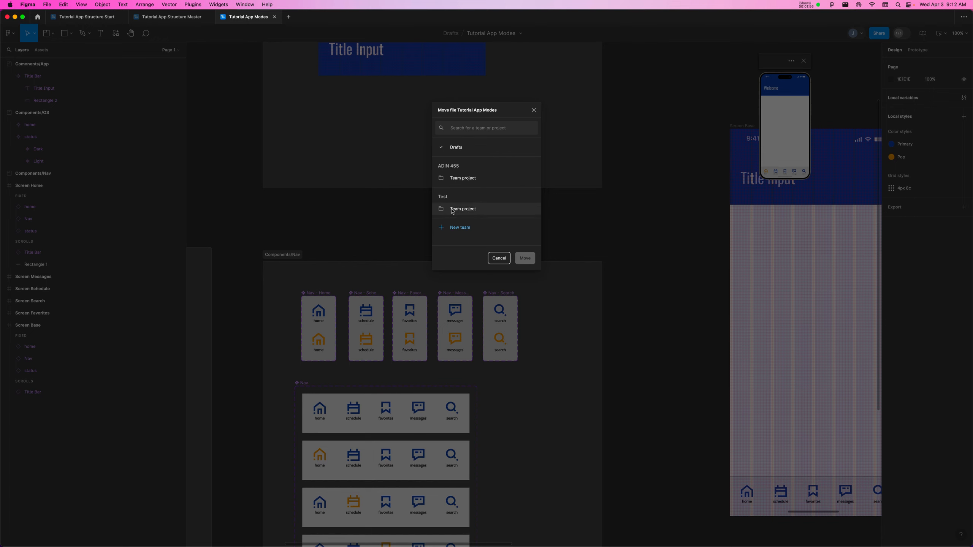
{"action": "left_click", "coordinate": [461, 211]}
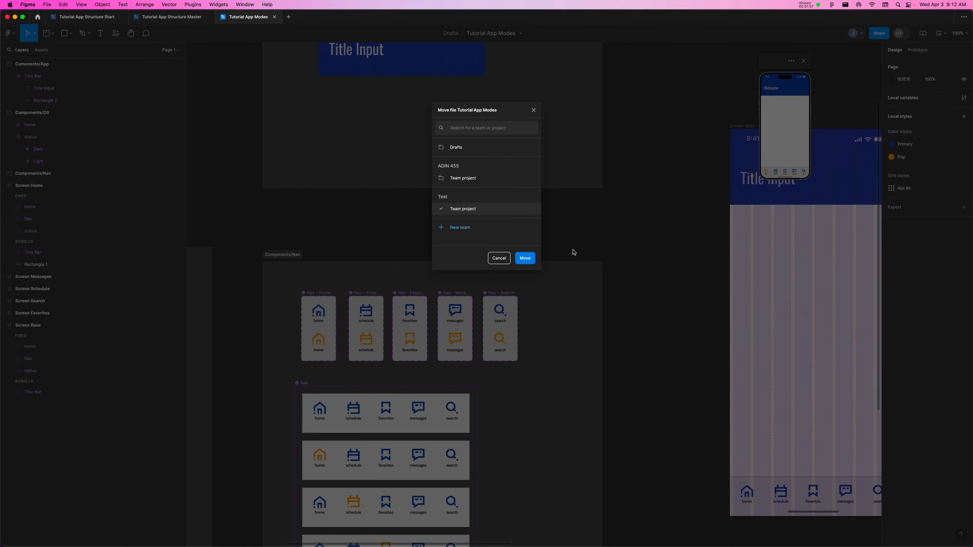
{"action": "left_click", "coordinate": [525, 259]}
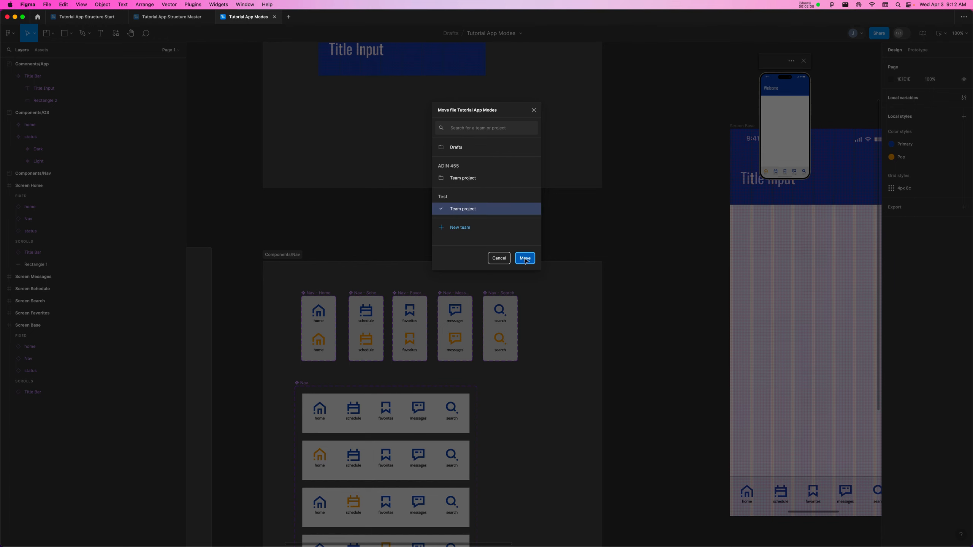
- Add a second mode to the LightDark collection and set Prime's color in that mode to 051F52
{"action": "left_click", "coordinate": [965, 98]}
{"action": "left_click_drag", "start_coordinate": [724, 77], "coordinate": [599, 89]}
{"action": "left_click", "coordinate": [648, 116]}
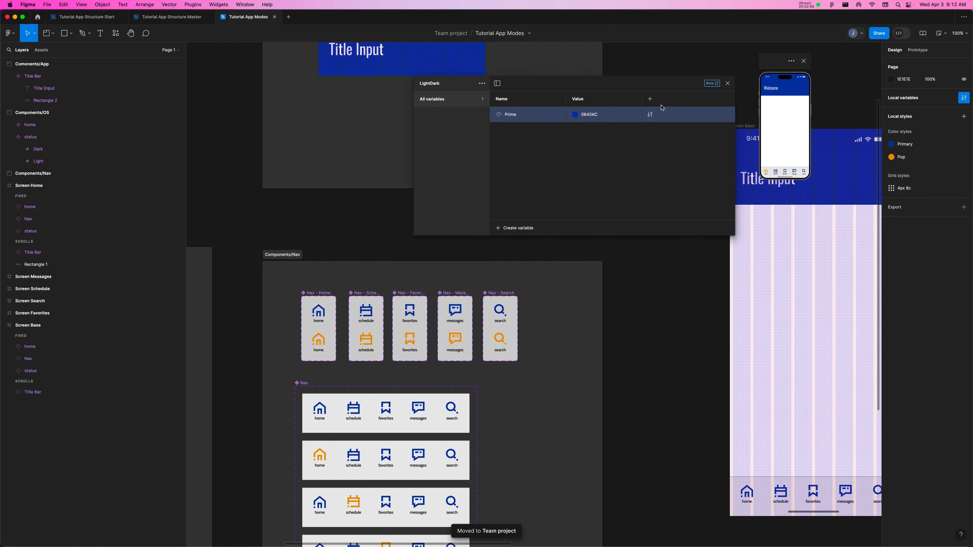
{"action": "left_click", "coordinate": [650, 98]}
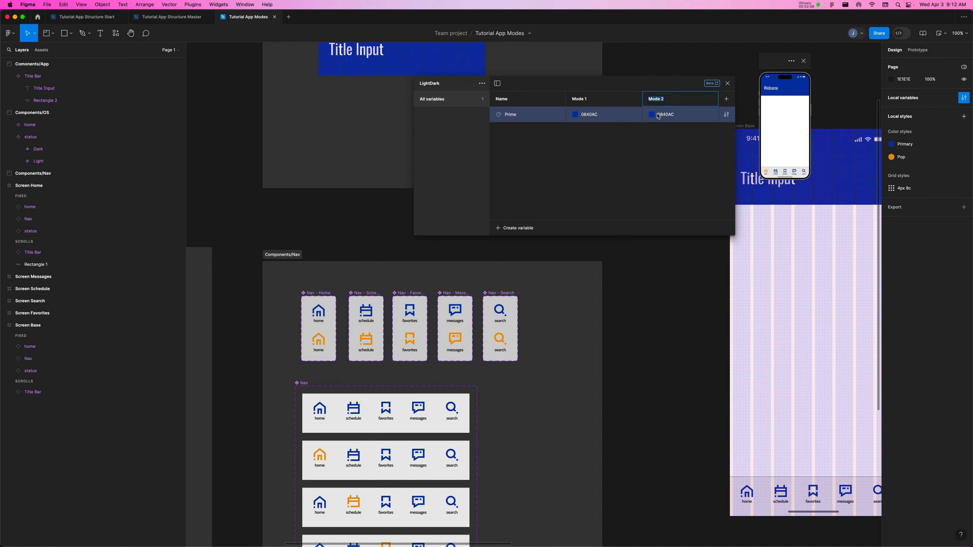
{"action": "left_click", "coordinate": [659, 116]}
{"action": "type", "text": "051F52"}
{"action": "left_click", "coordinate": [679, 132]}
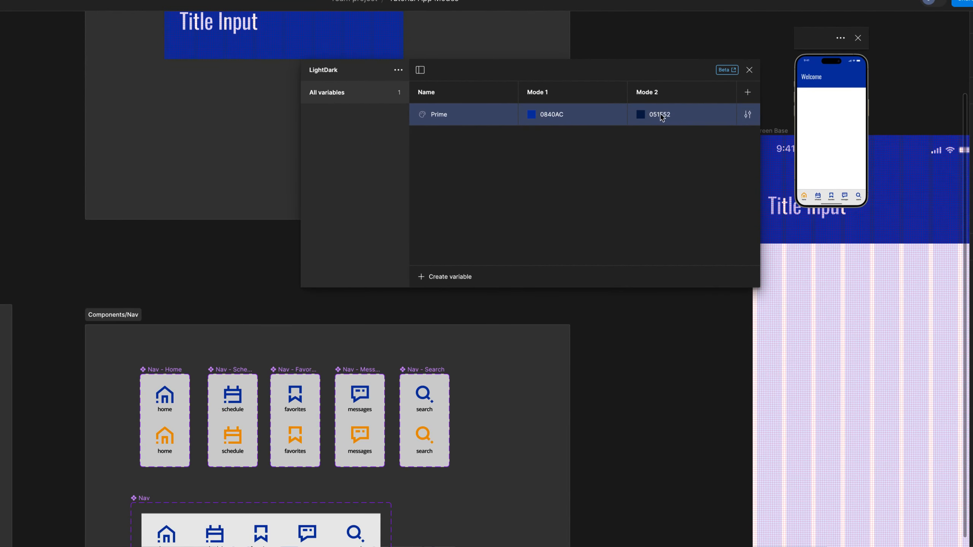
- Rename the collection's first mode to Light and its second mode to Dark, then close the variables window
{"action": "double_click", "coordinate": [547, 94]}
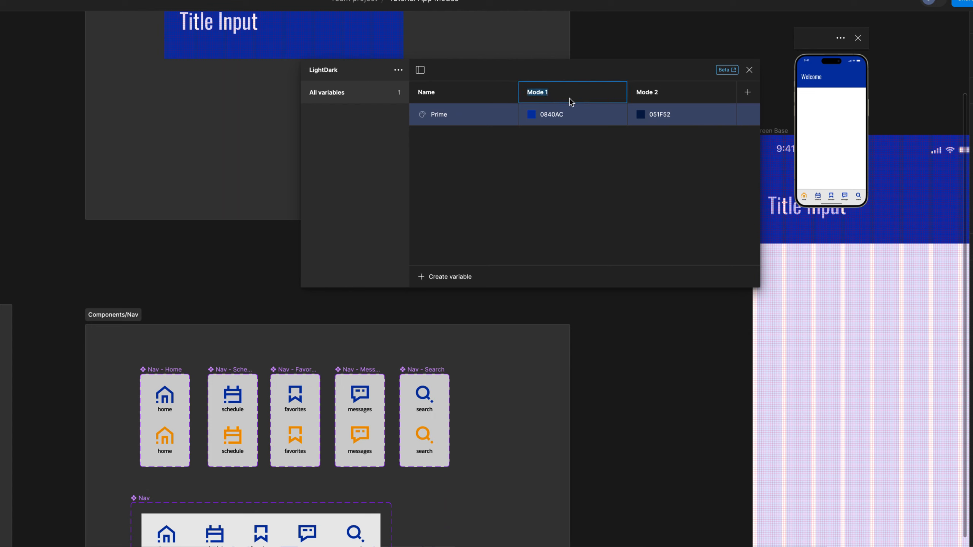
{"action": "type", "text": "Light"}
{"action": "key", "text": "Return"}
{"action": "double_click", "coordinate": [653, 95]}
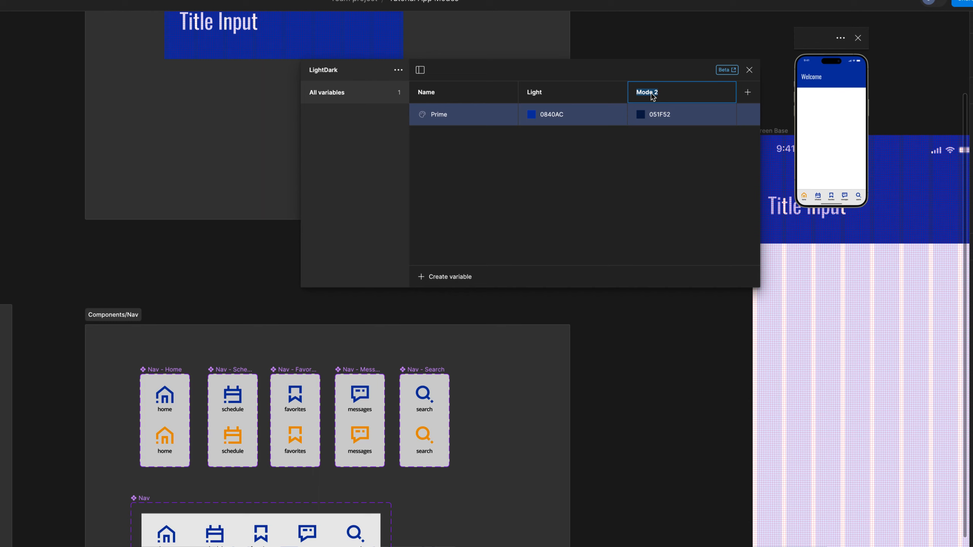
{"action": "type", "text": "Dark"}
{"action": "key", "text": "Return"}
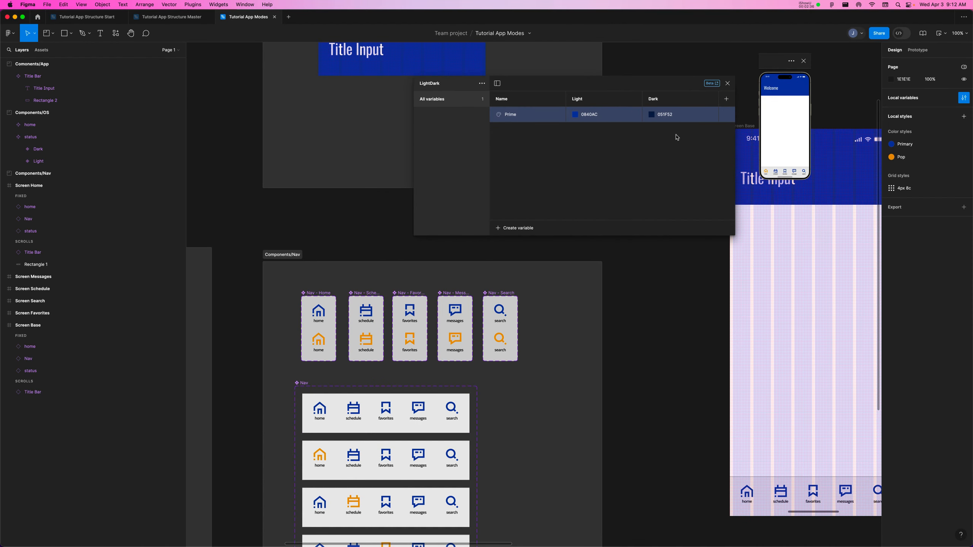
{"action": "left_click", "coordinate": [728, 83]}
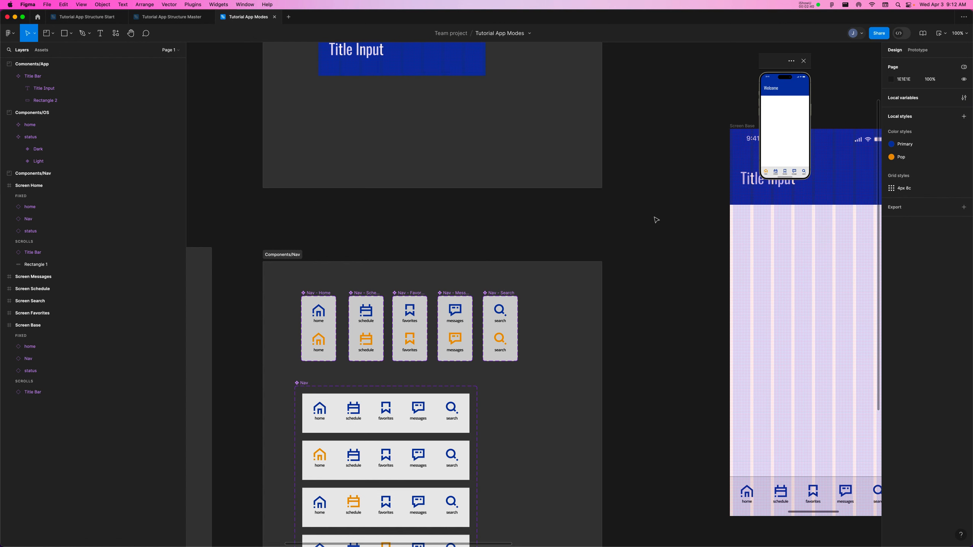
- Replace the Primary style fill on the Title Bar component's background rectangle with the Prime color variable
{"action": "scroll", "coordinate": [546, 201], "scroll_direction": "up", "scroll_amount": 5}
{"action": "left_click", "coordinate": [441, 176]}
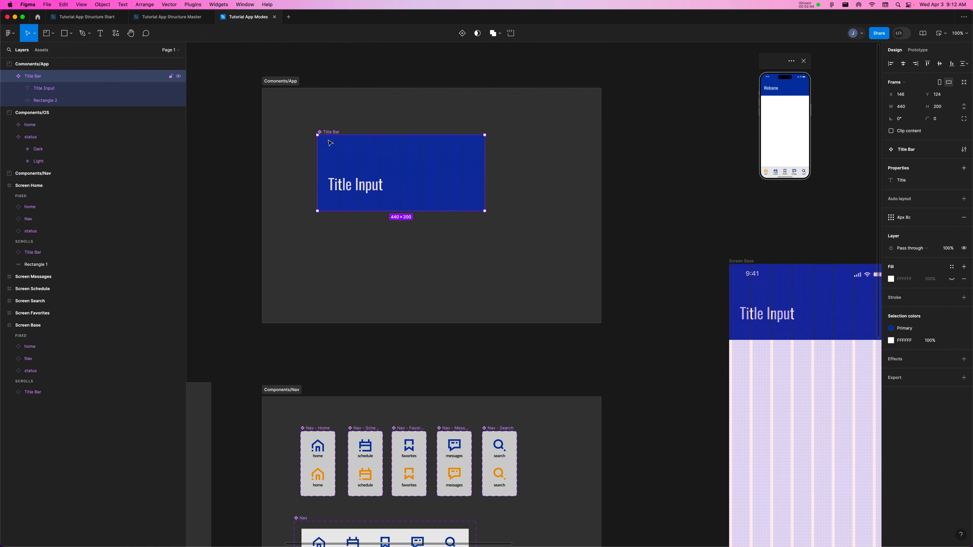
{"action": "double_click", "coordinate": [439, 179]}
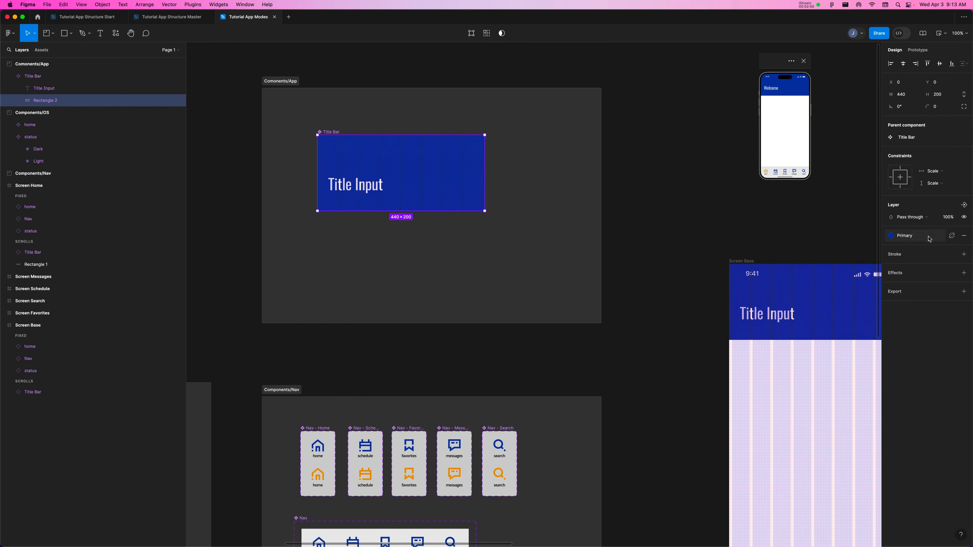
{"action": "left_click", "coordinate": [965, 237]}
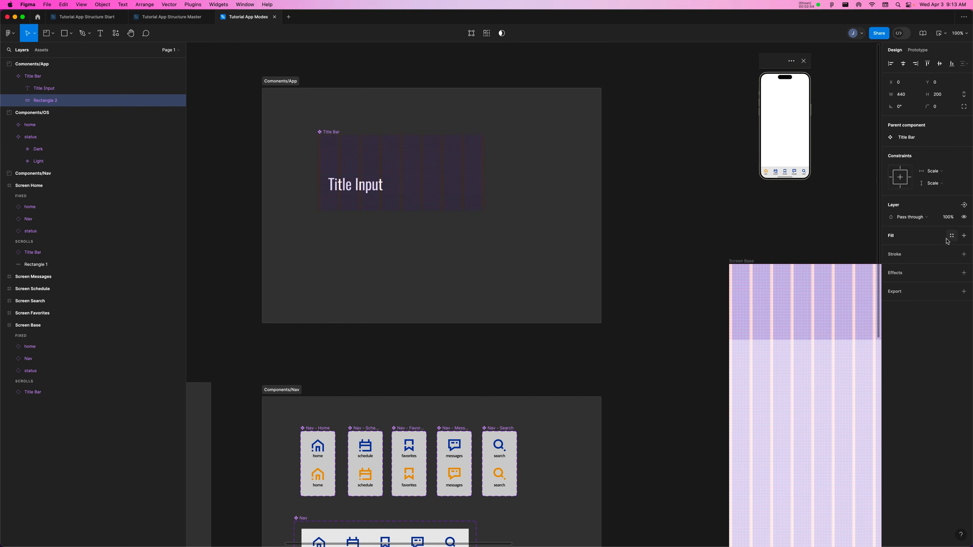
{"action": "mouse_move", "coordinate": [910, 238]}
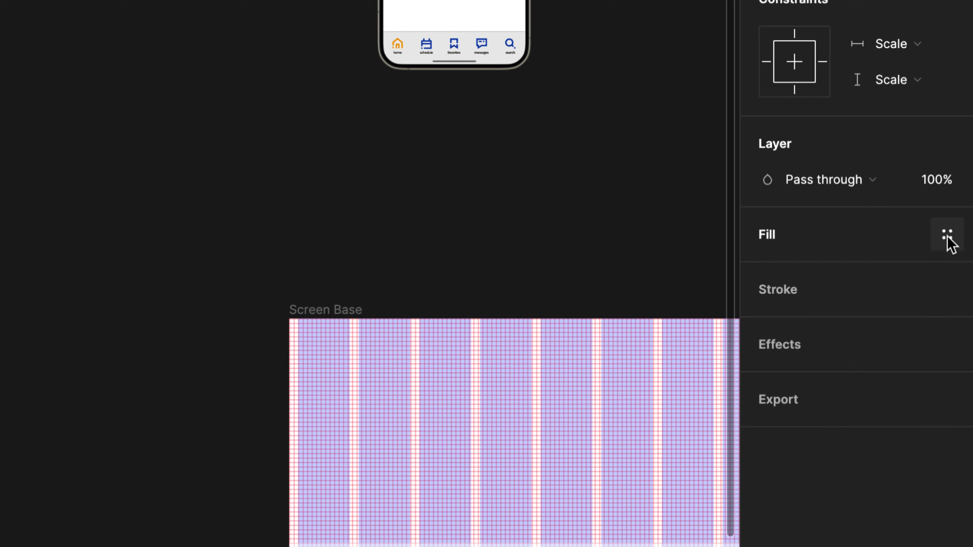
{"action": "left_click", "coordinate": [947, 239]}
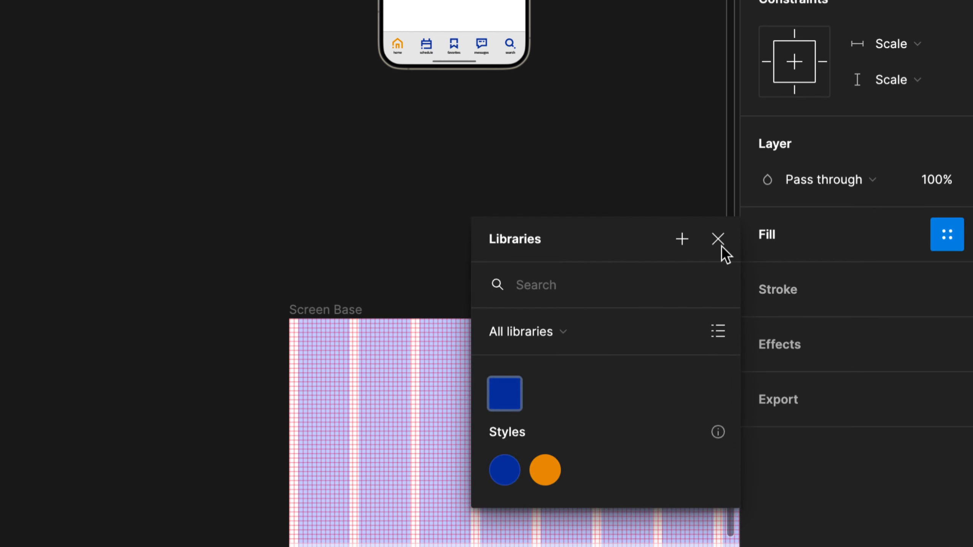
{"action": "left_click", "coordinate": [505, 400]}
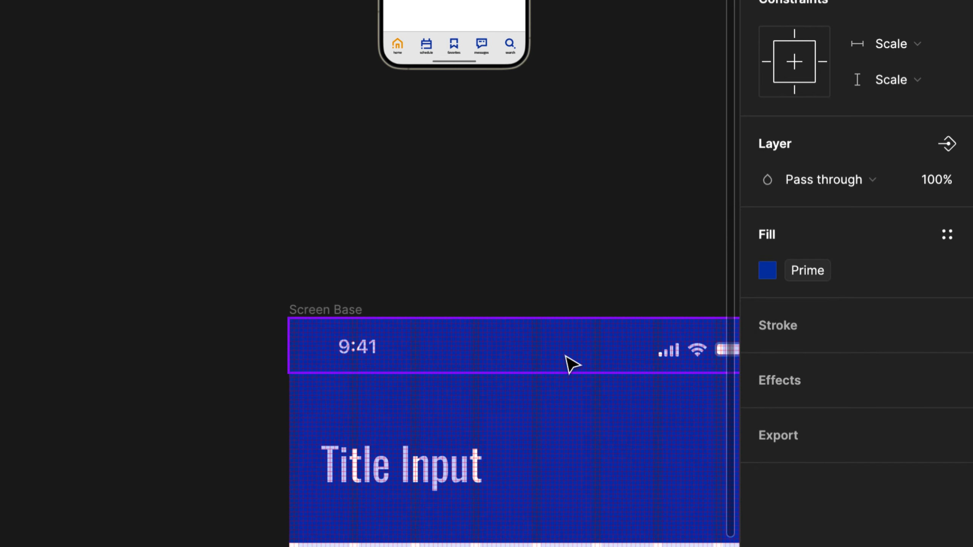
{"action": "scroll", "coordinate": [564, 355], "scroll_direction": "right", "scroll_amount": 3}
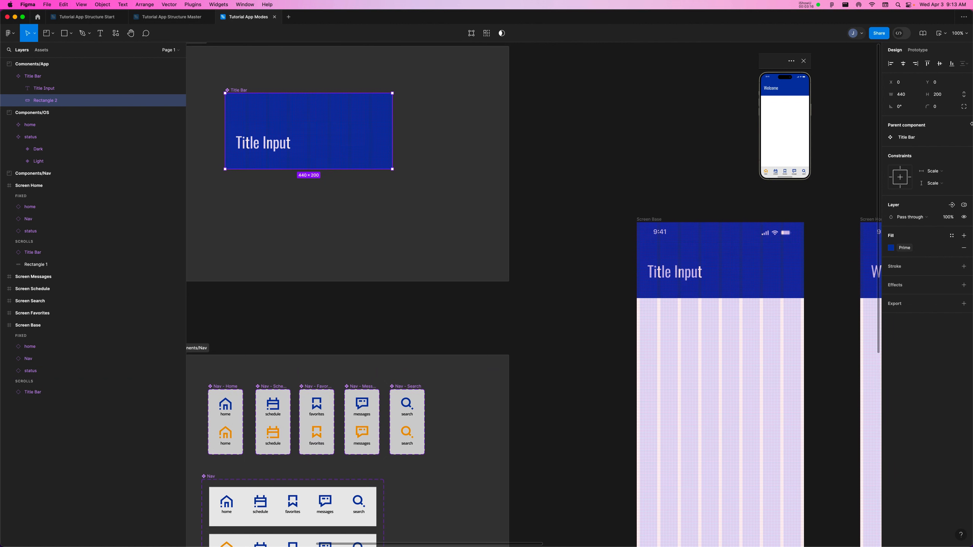
{"action": "left_click", "coordinate": [604, 113]}
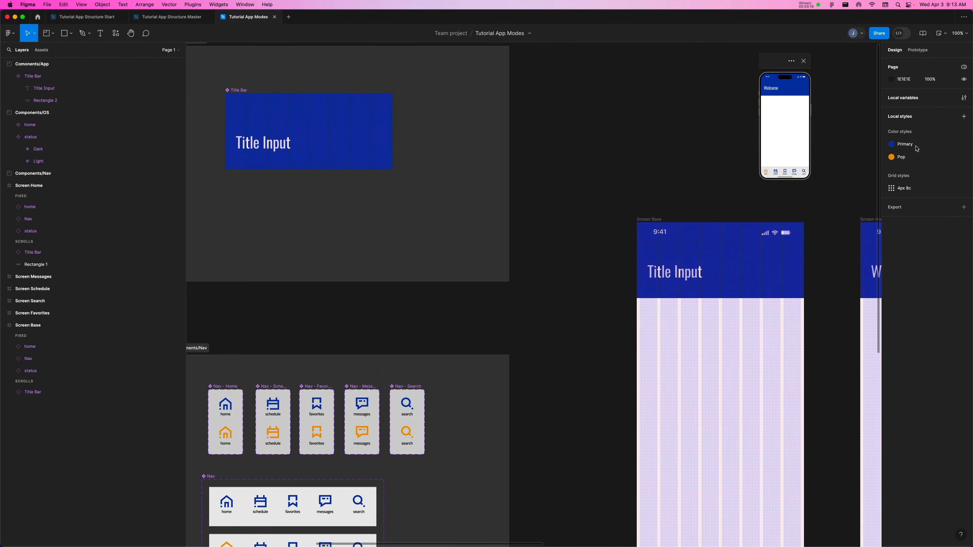
{"action": "left_click", "coordinate": [965, 98]}
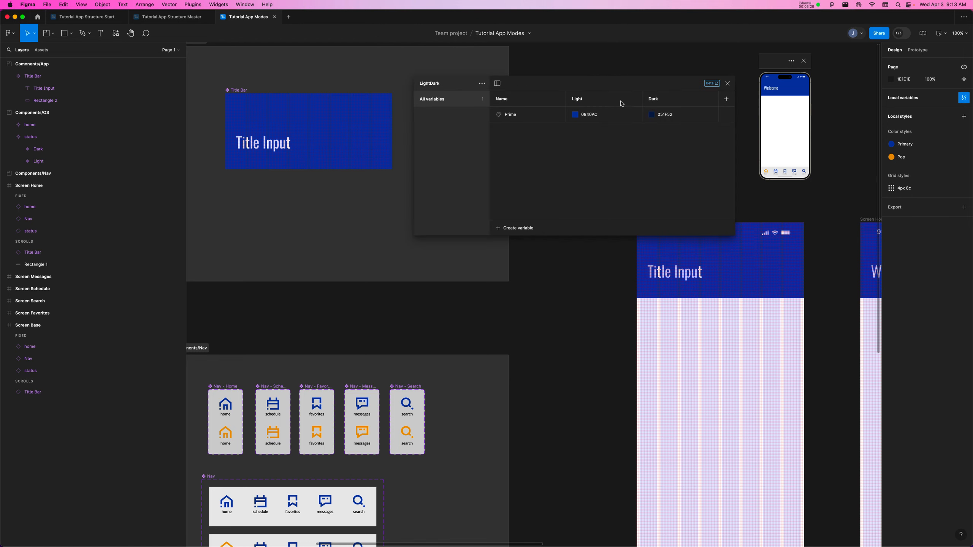
{"action": "left_click", "coordinate": [726, 84]}
{"action": "left_click", "coordinate": [918, 51]}
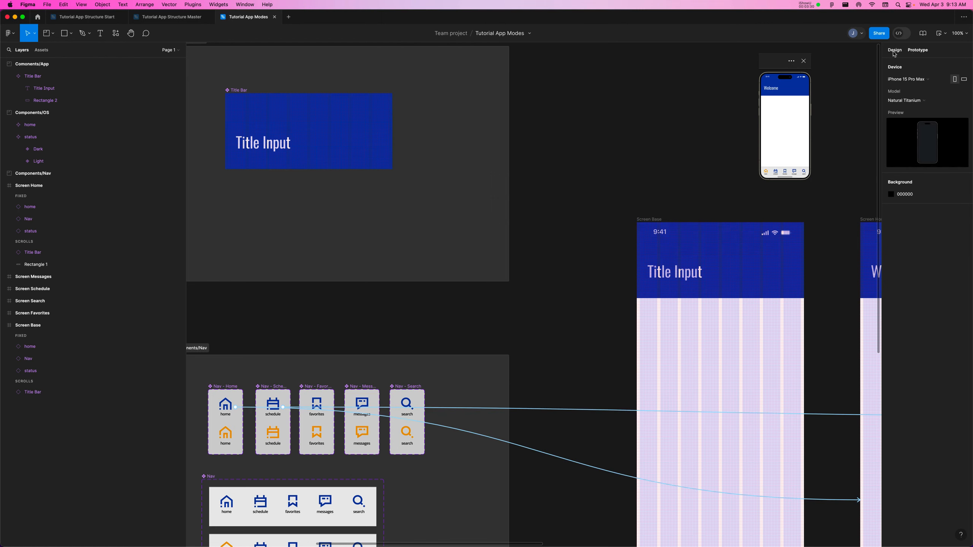
{"action": "left_click", "coordinate": [893, 54]}
{"action": "left_click", "coordinate": [929, 53]}
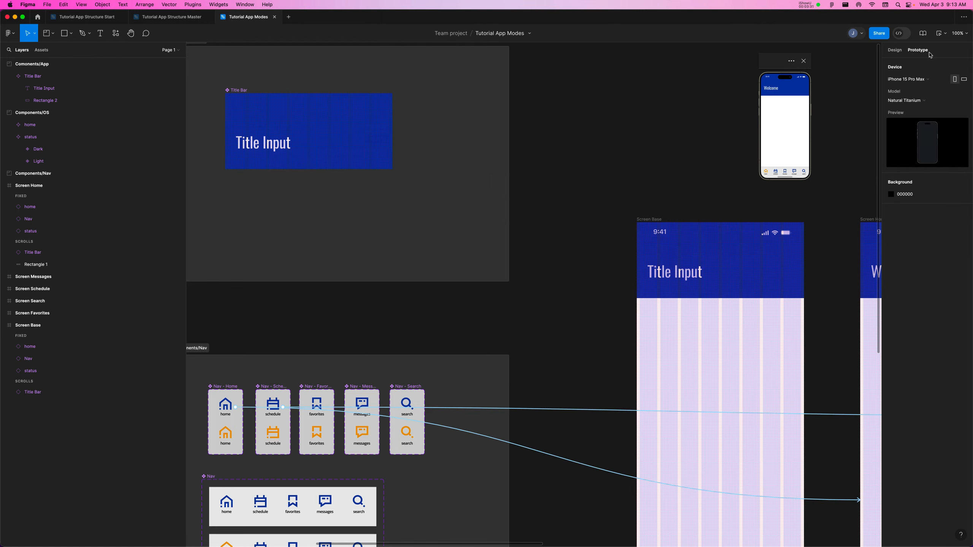
{"action": "left_click", "coordinate": [896, 55]}
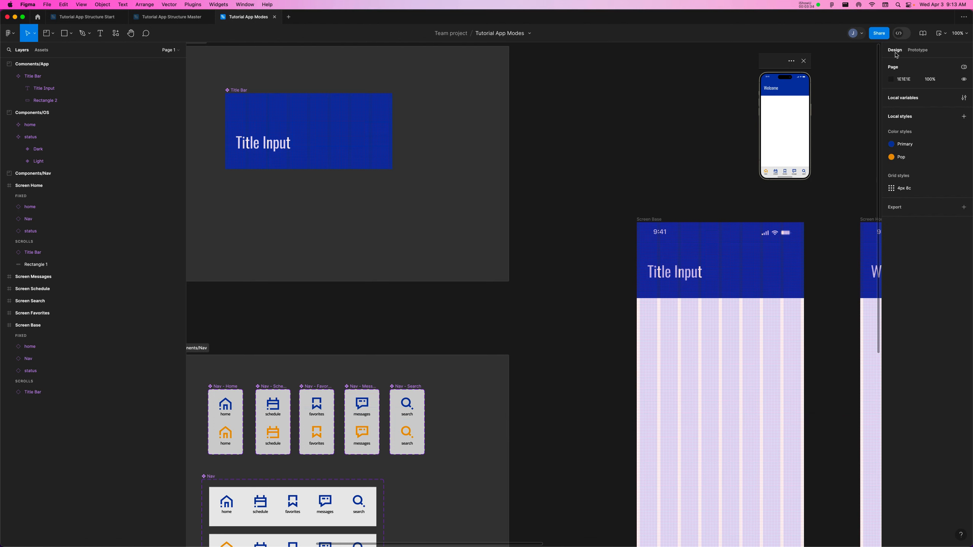